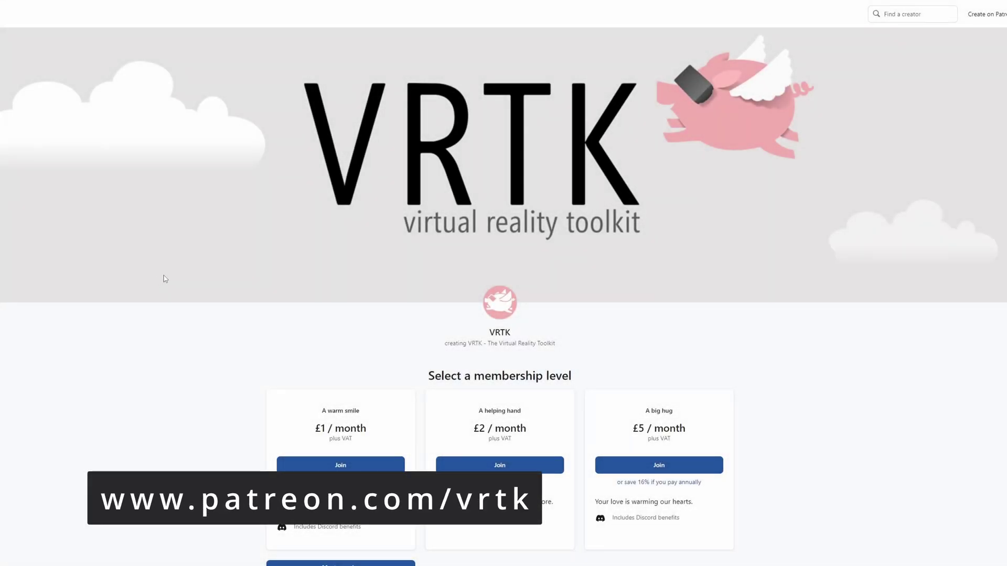
Import io.extendreality.tilia.visuals.collisionfader.unity through the Tilia Package Importer, then close the importer
scroll(165, 279, "down", 5)
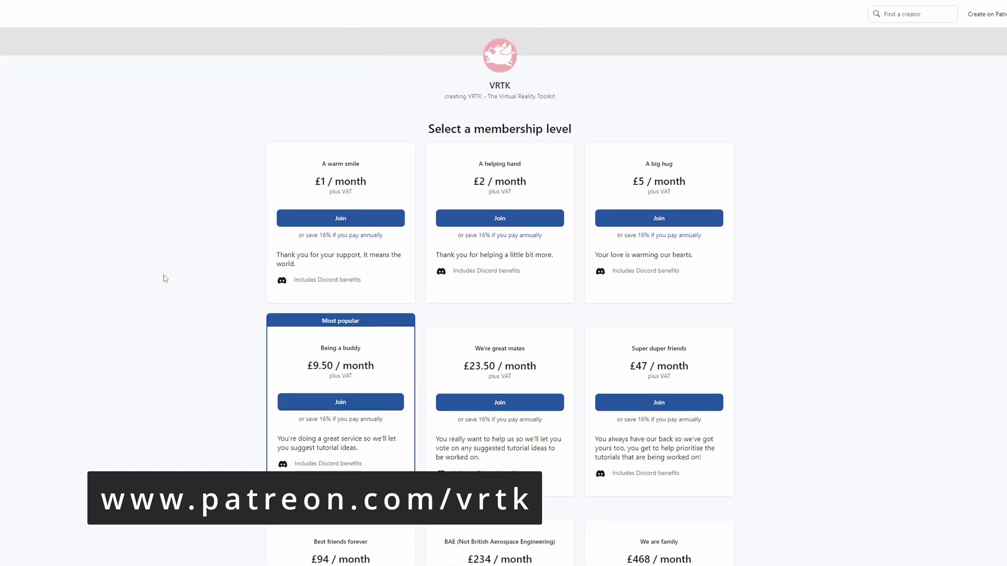
scroll(181, 239, "down", 2)
scroll(182, 240, "down", 2)
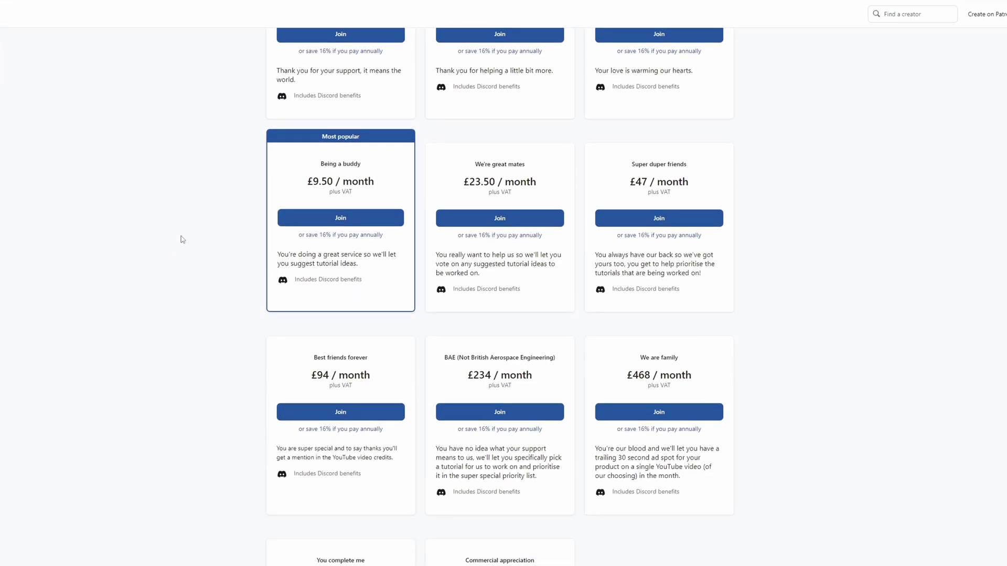
scroll(182, 240, "down", 2)
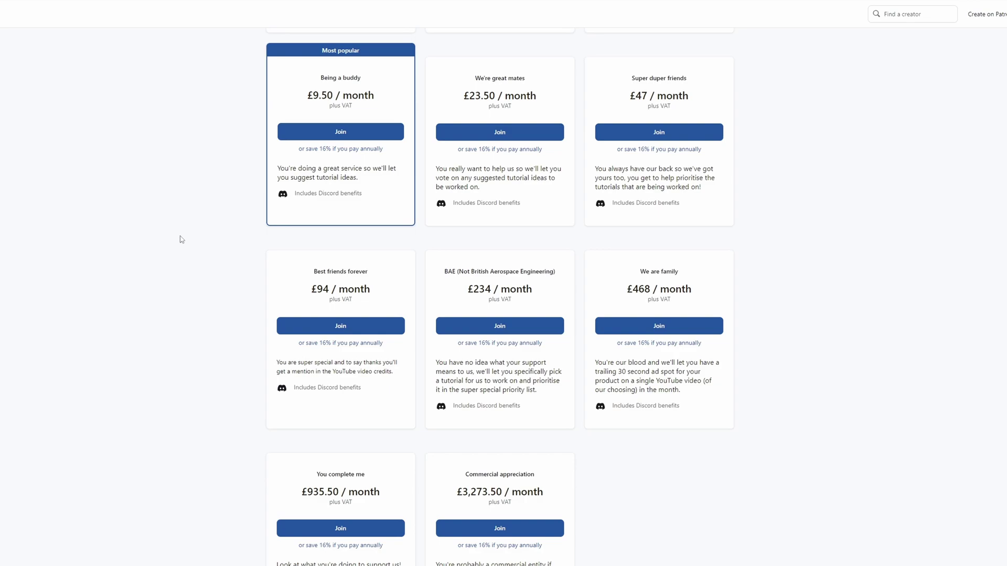
scroll(182, 240, "up", 10)
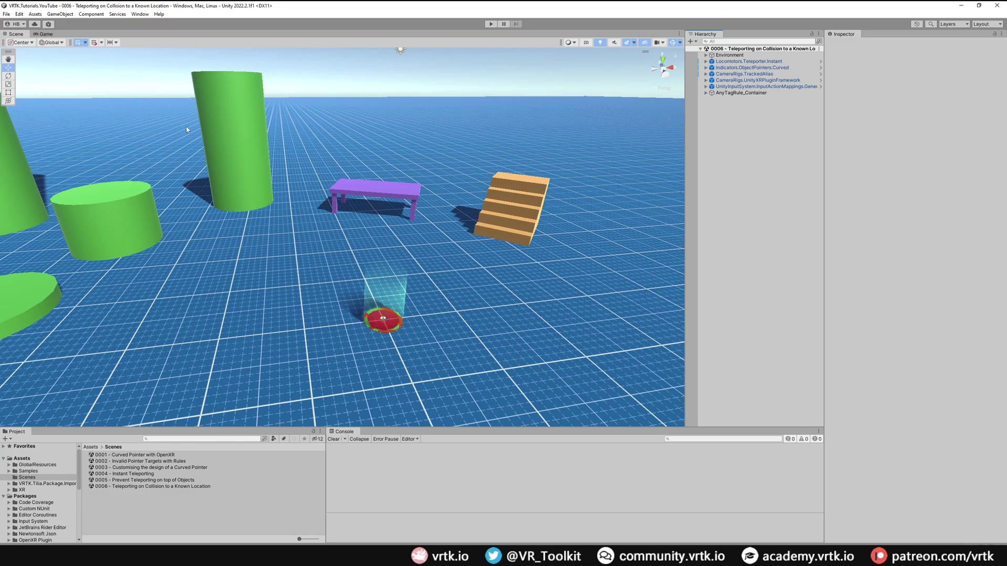
left_click(139, 14)
mouse_move(210, 92)
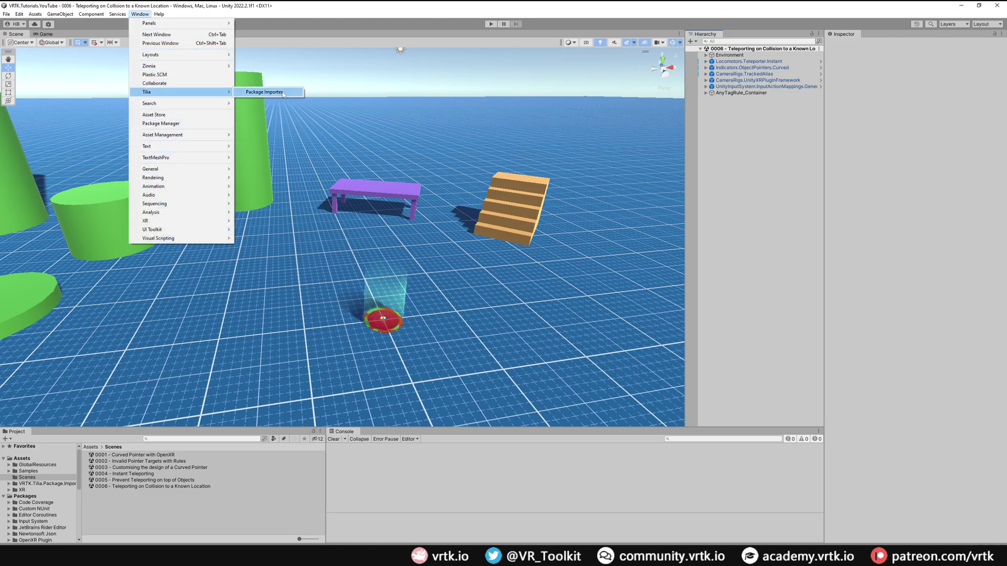
left_click(285, 94)
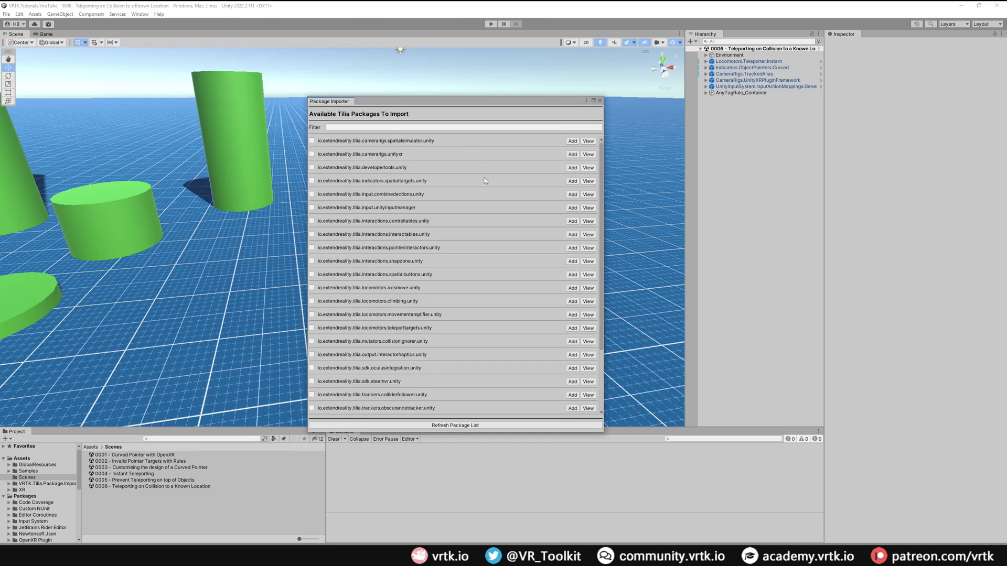
scroll(478, 211, "down", 3)
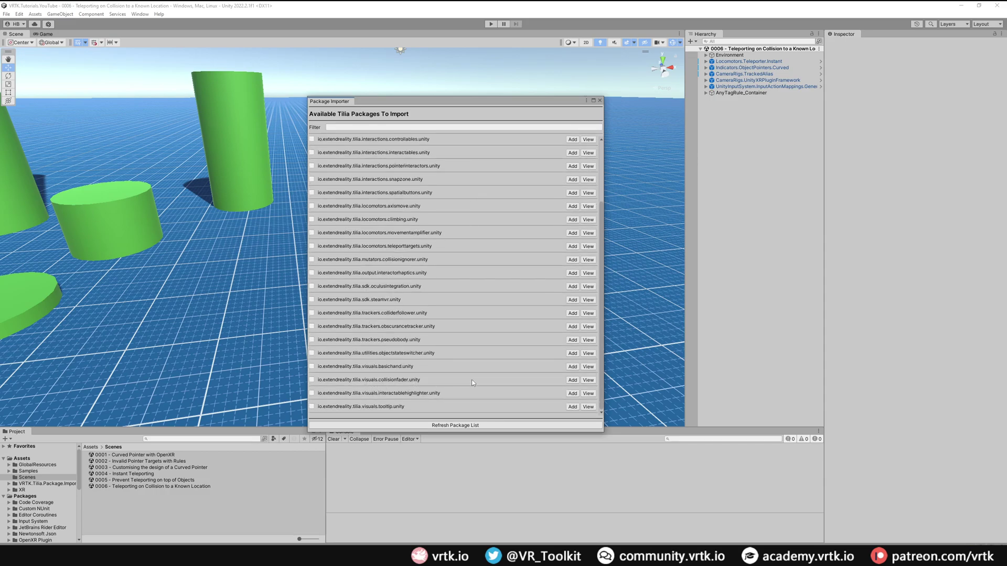
left_click(572, 380)
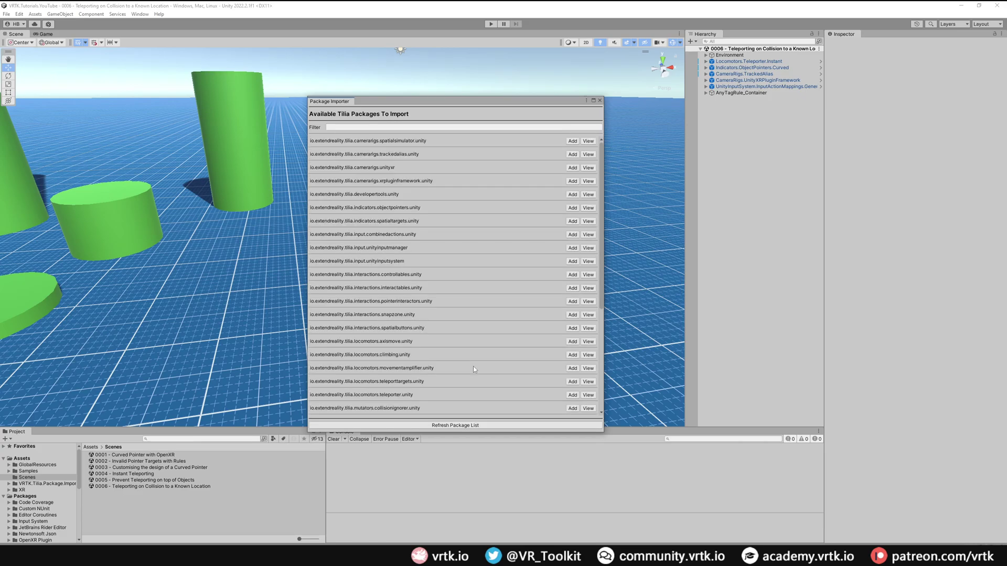
left_click(599, 100)
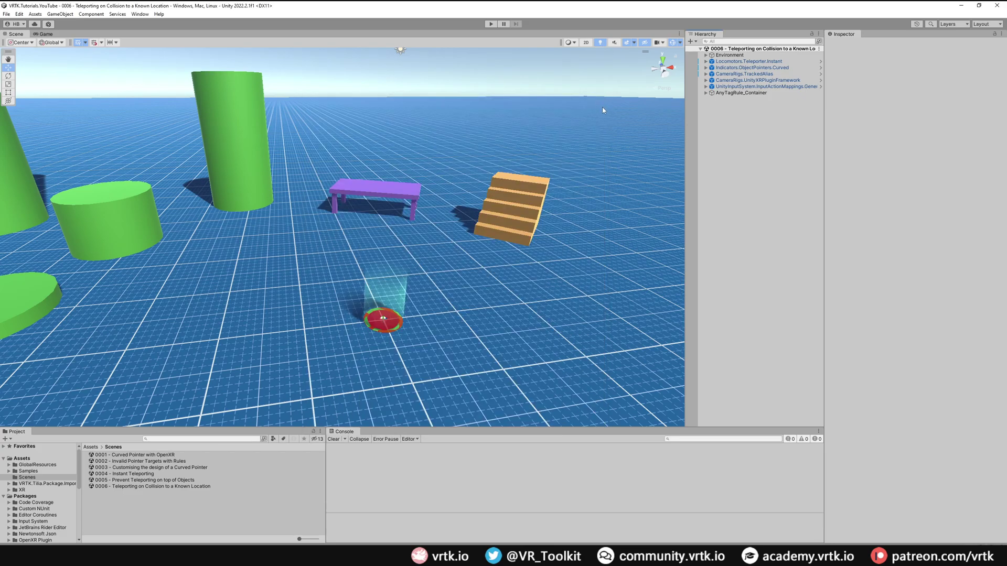
Add the Tilia Visuals.CollisionFader prefab to the Hierarchy, keeping its default name
right_click(749, 154)
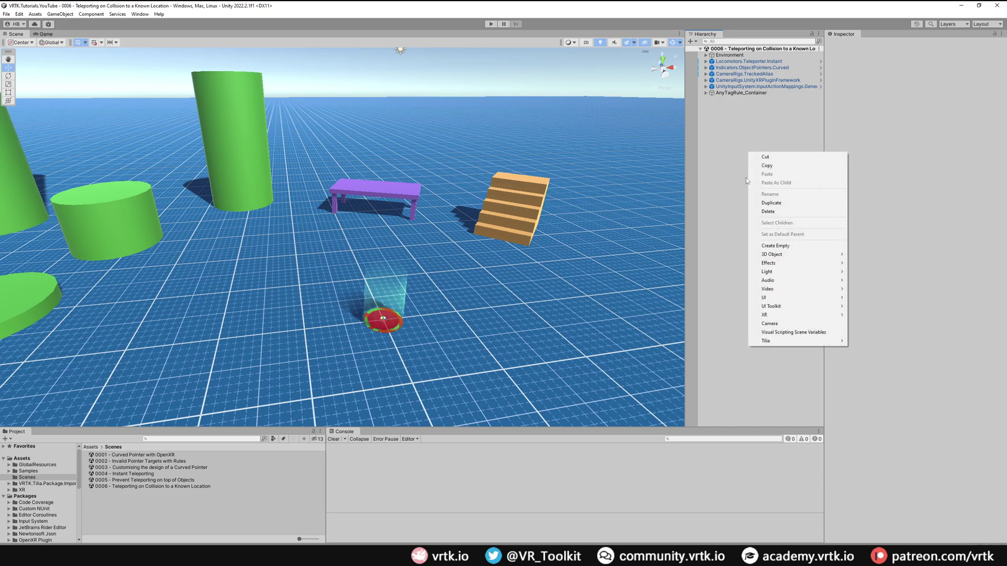
mouse_move(782, 341)
mouse_move(881, 342)
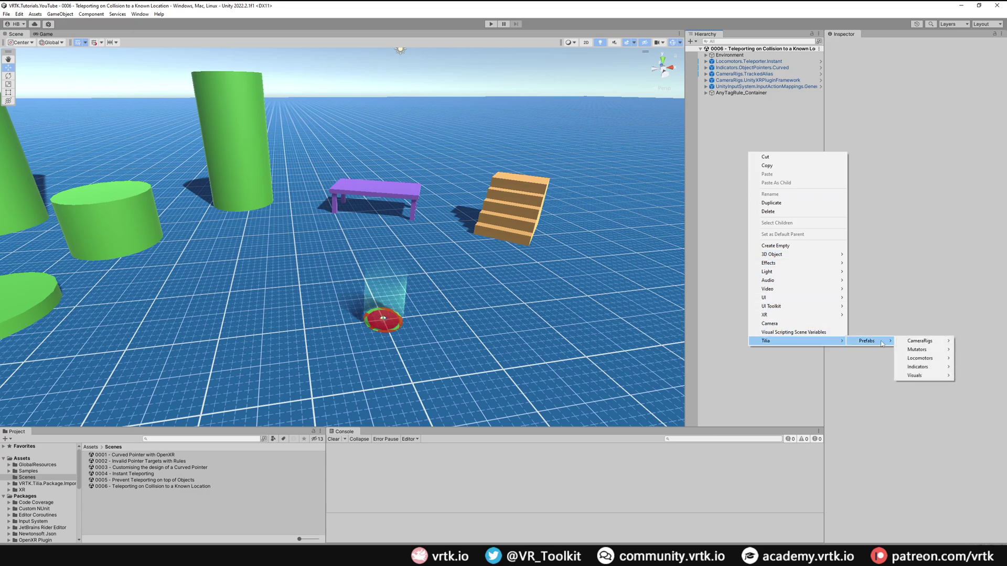
mouse_move(932, 377)
mouse_move(873, 378)
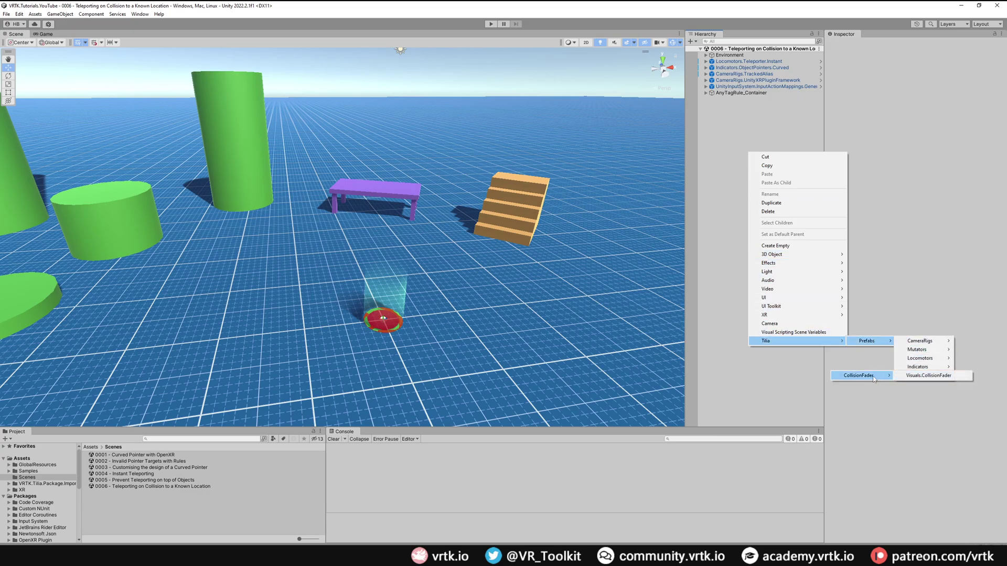
left_click(920, 376)
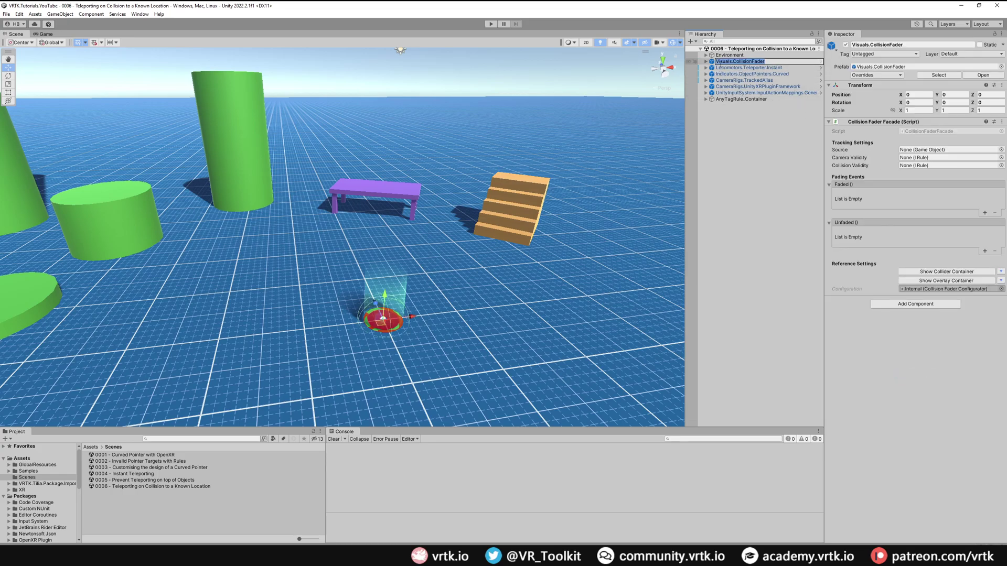
key("Return")
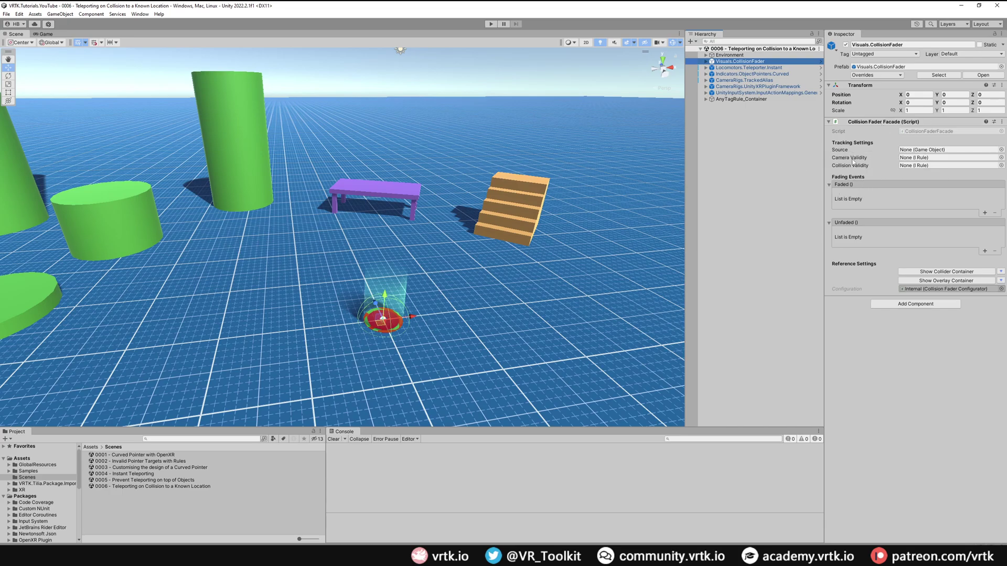
mouse_move(852, 162)
Assign HeadsetAlias as the Collision Fader's Source and SceneCameras as its Camera Validity
left_click(706, 81)
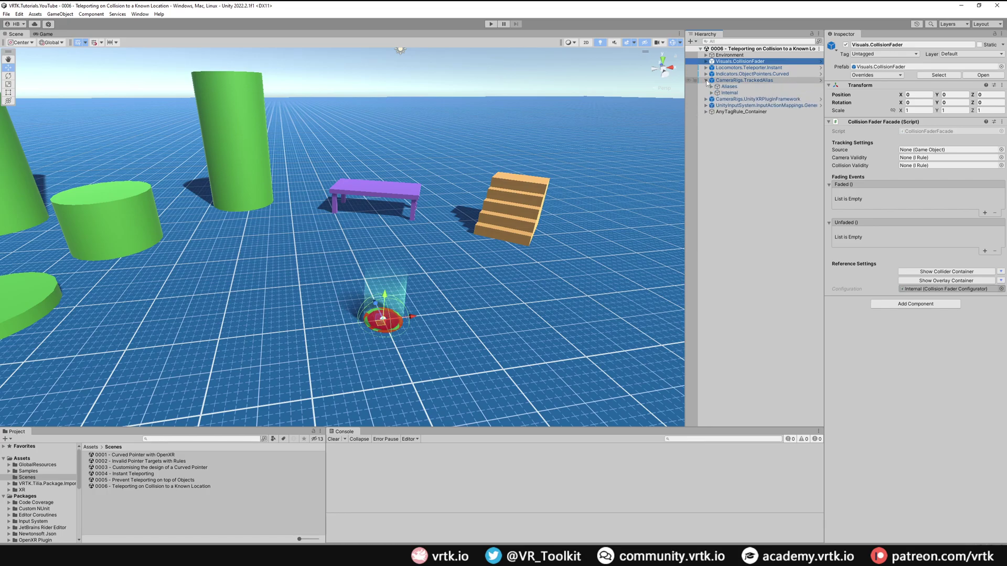
left_click(711, 87)
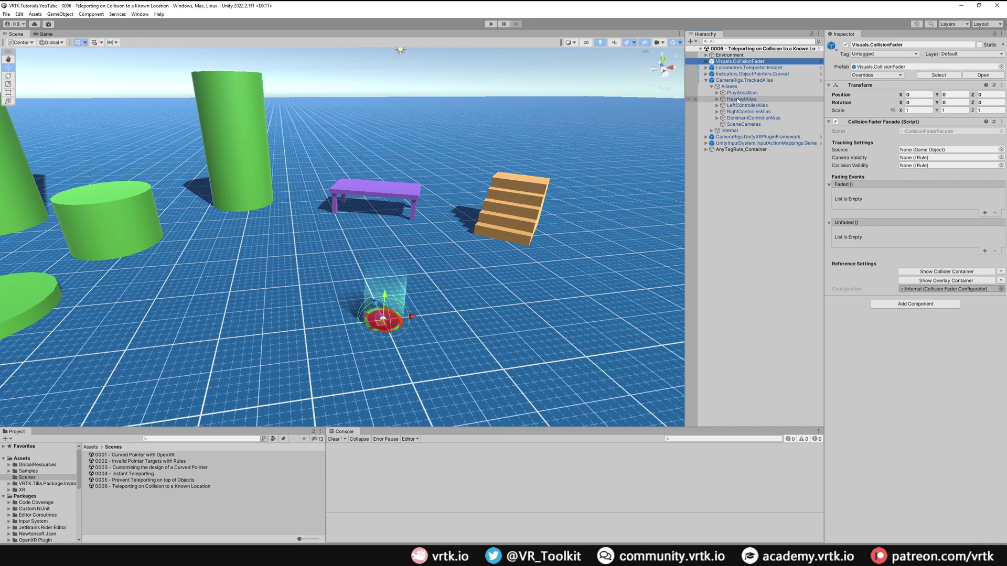
left_click_drag(737, 100, 923, 151)
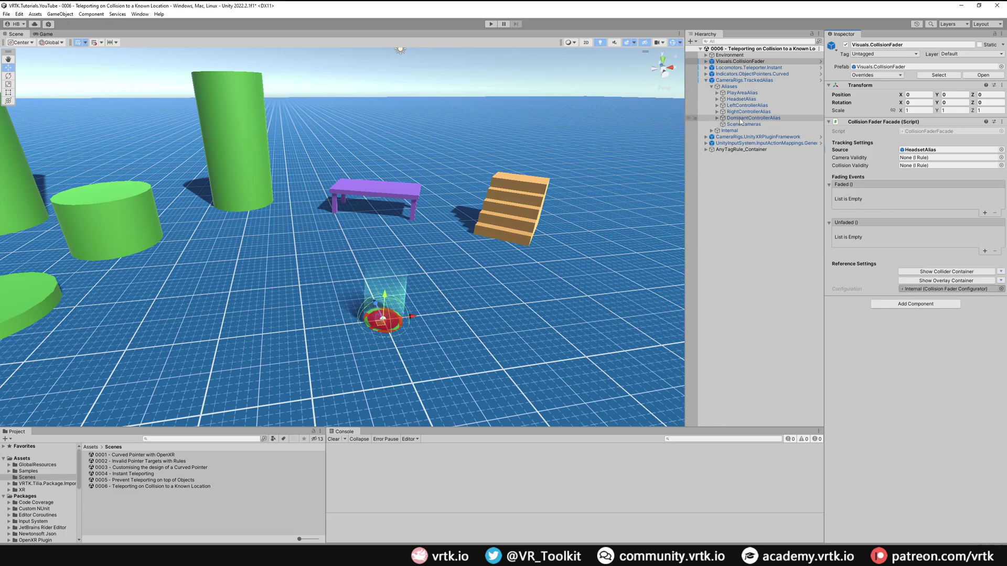
left_click_drag(744, 125, 936, 158)
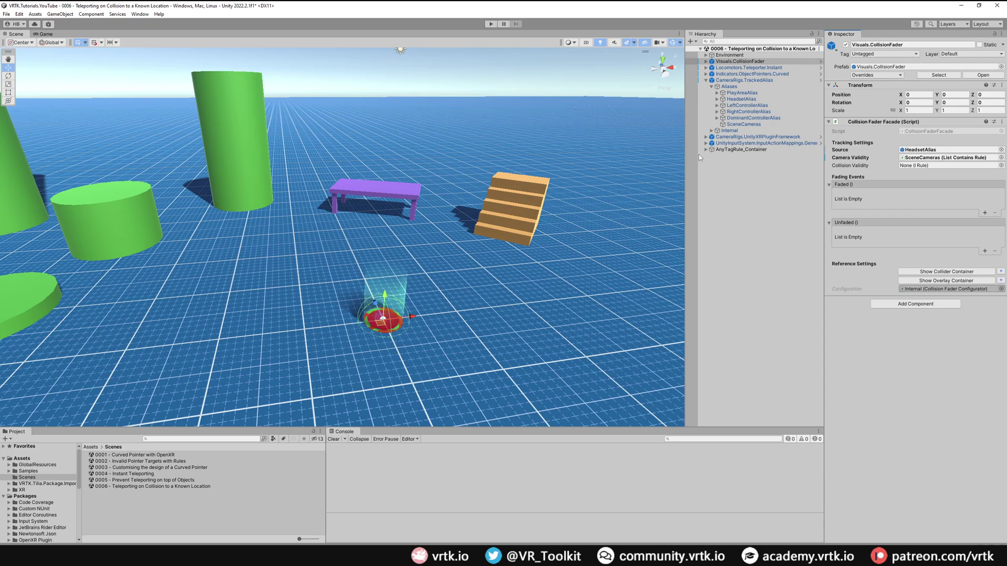
Change the fader's ColliderContainer Sphere Collider radius to 0.15
left_click(926, 271)
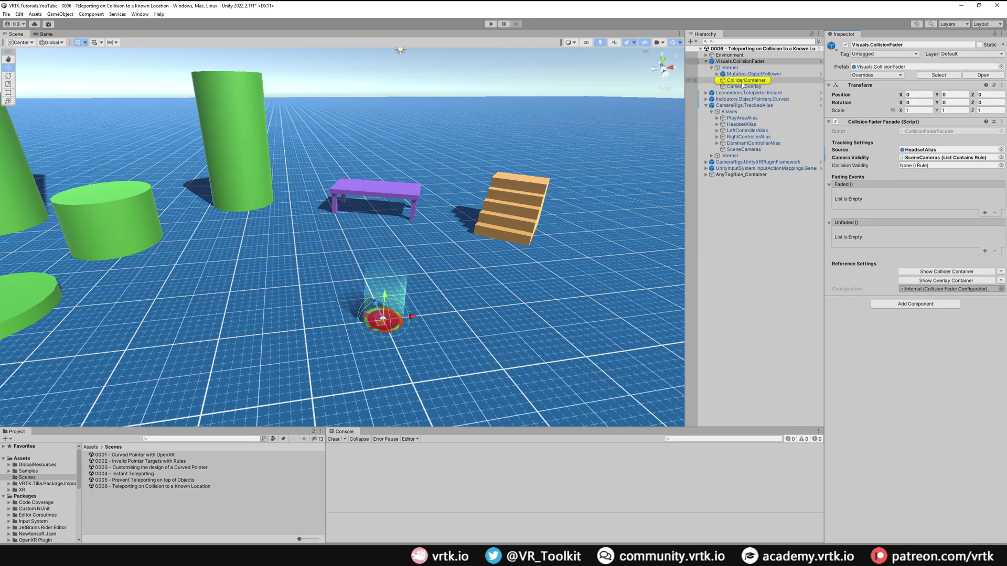
left_click(742, 80)
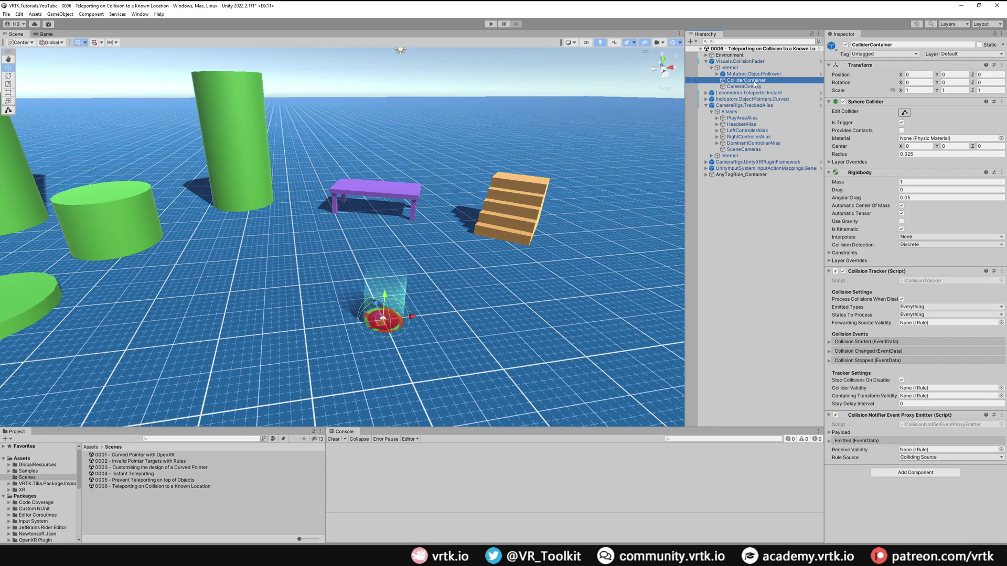
left_click(884, 177)
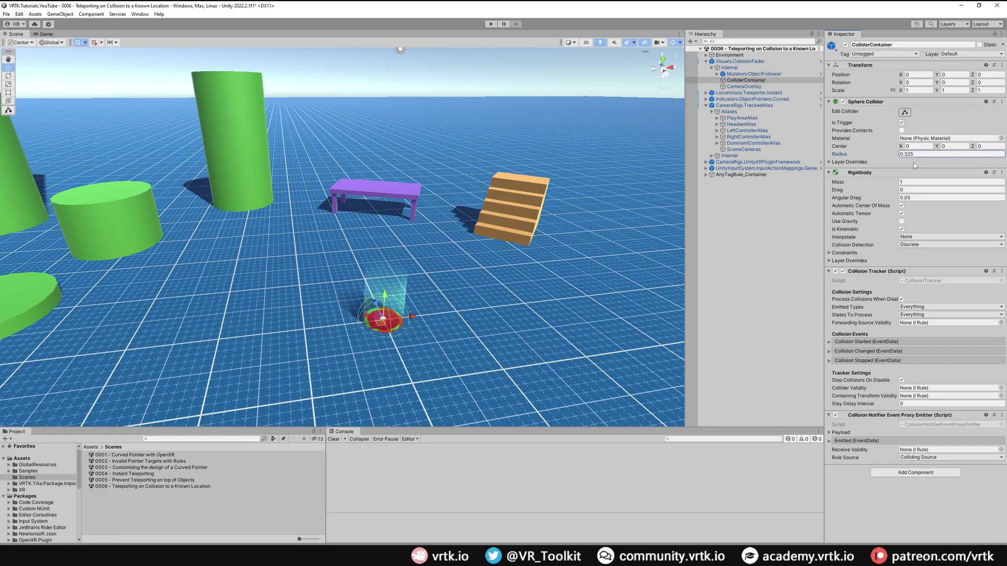
type("0.15")
left_click(755, 61)
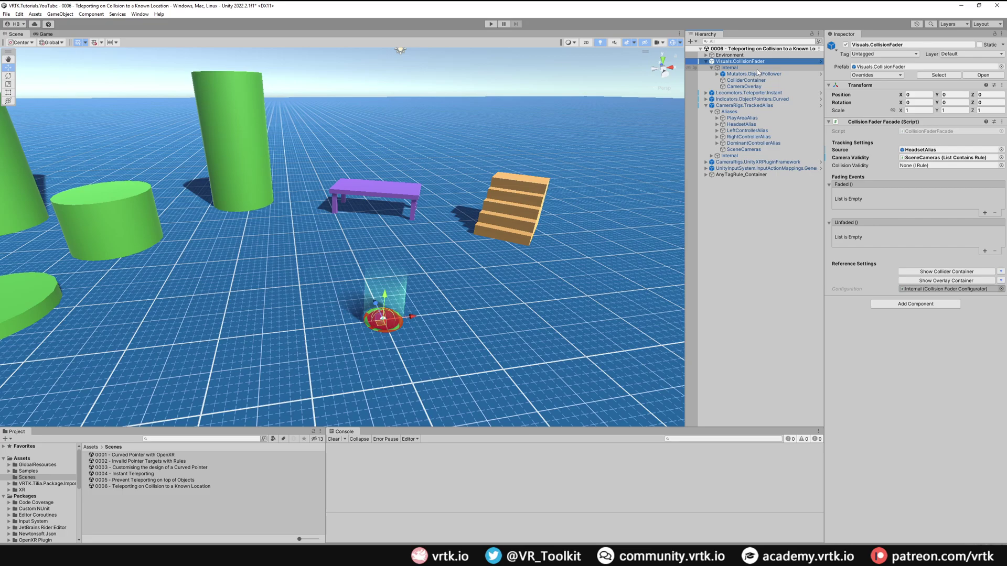
Create an empty GameObject named RespawnPoint positioned at 0, 0, 0
left_click(747, 192)
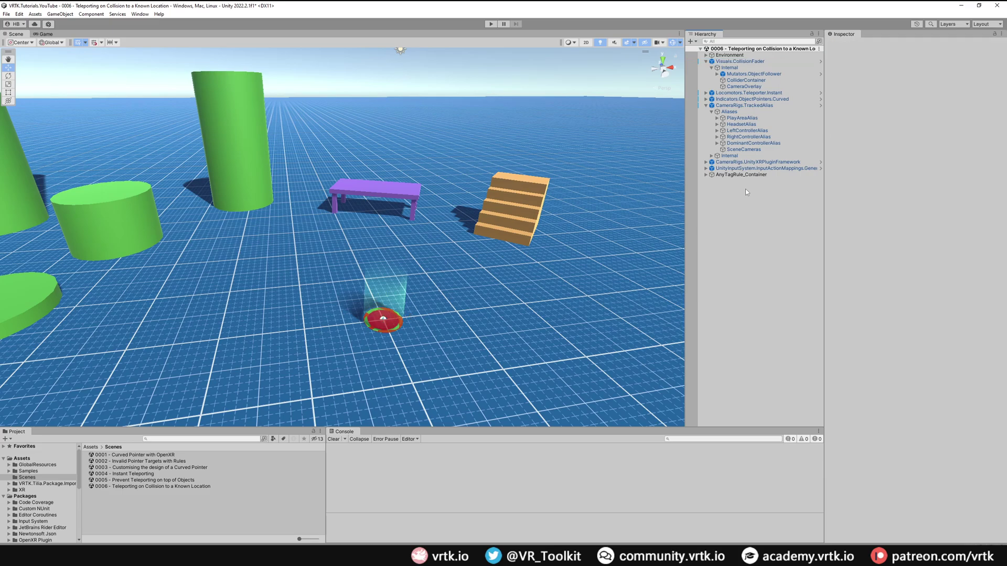
key("ctrl+shift+n")
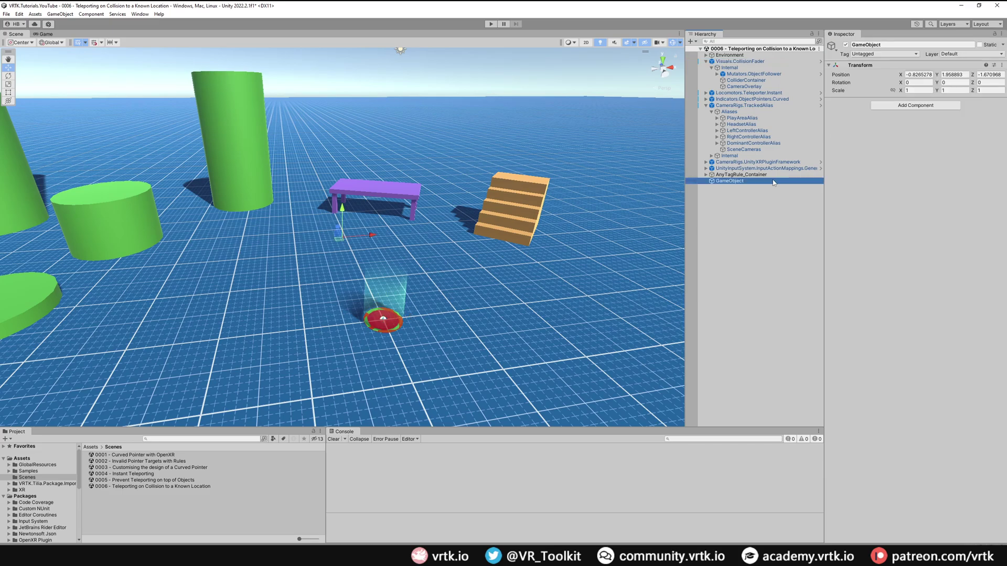
type("RespawnPoint")
key("Return")
left_click(913, 75)
type("0")
key("Tab")
type("0")
key("Tab")
type("0")
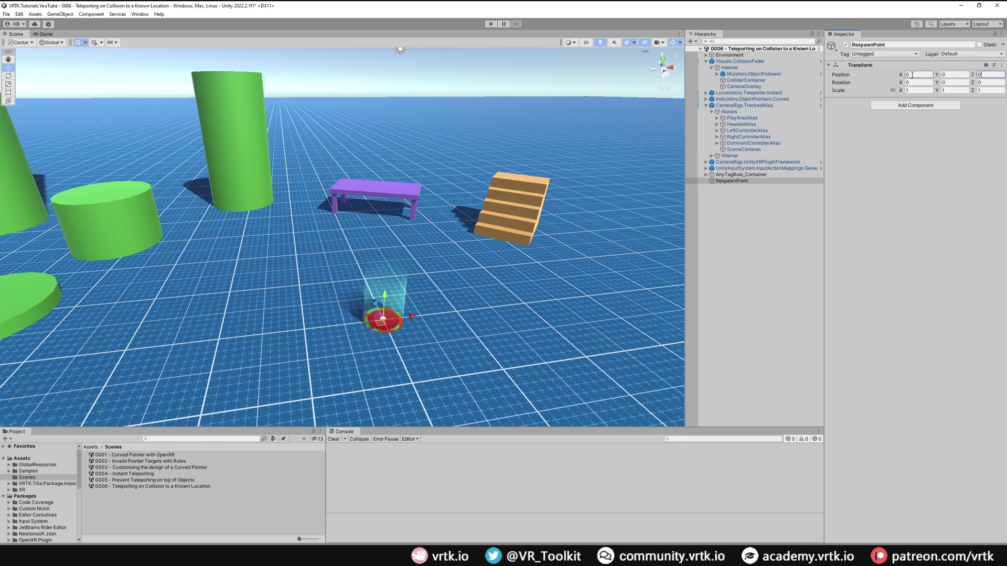
left_click(754, 62)
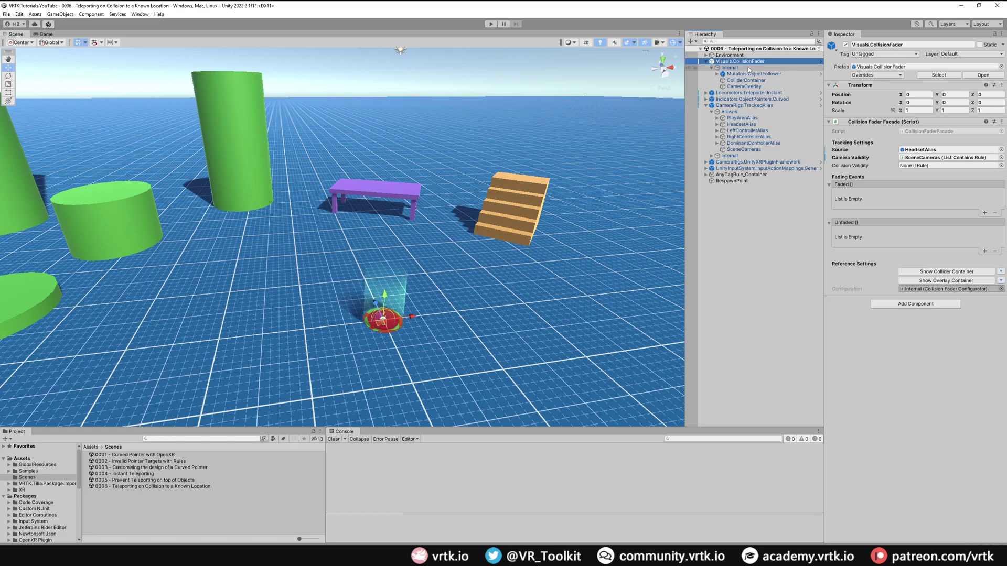
Add a Countdown Timer component to Visuals.CollisionFader with Start Time 2
left_click(910, 304)
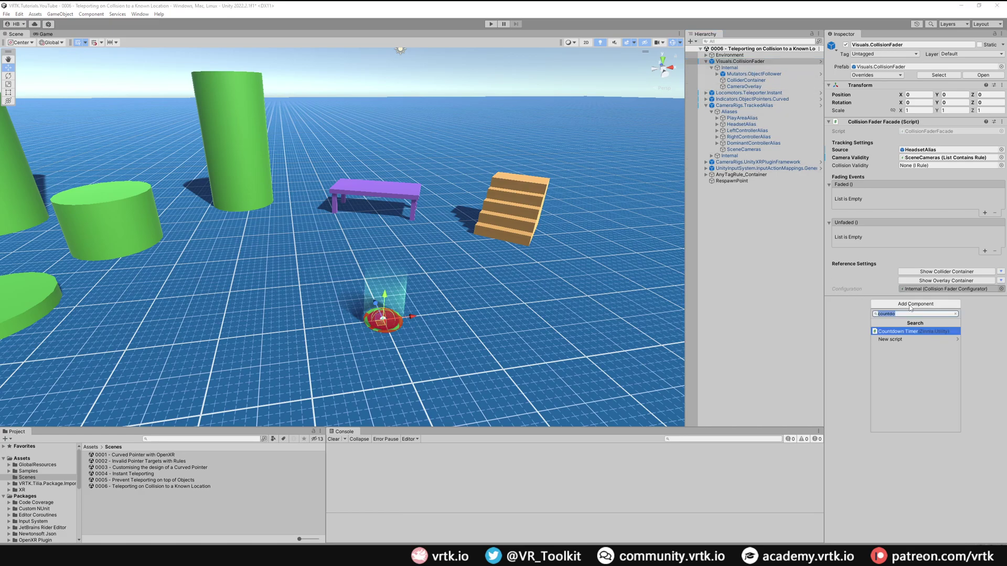
left_click(903, 331)
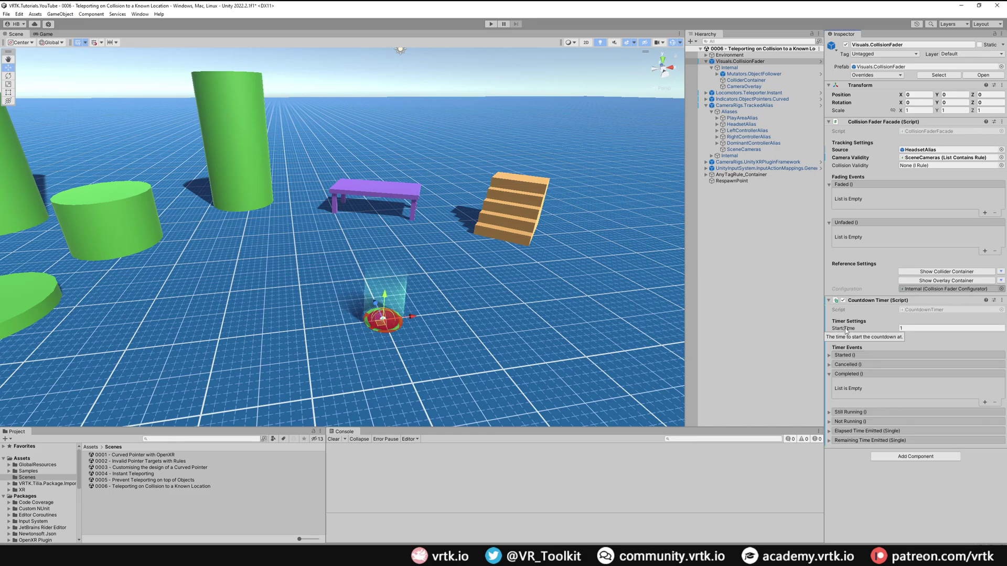
left_click(919, 328)
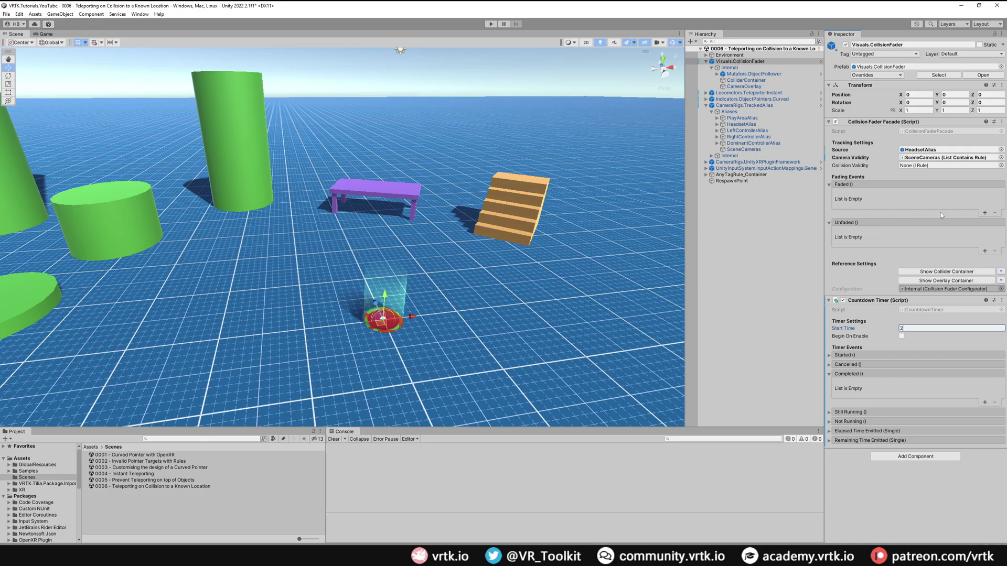
Make the fader's Faded event call CountdownTimer.Begin
left_click(985, 213)
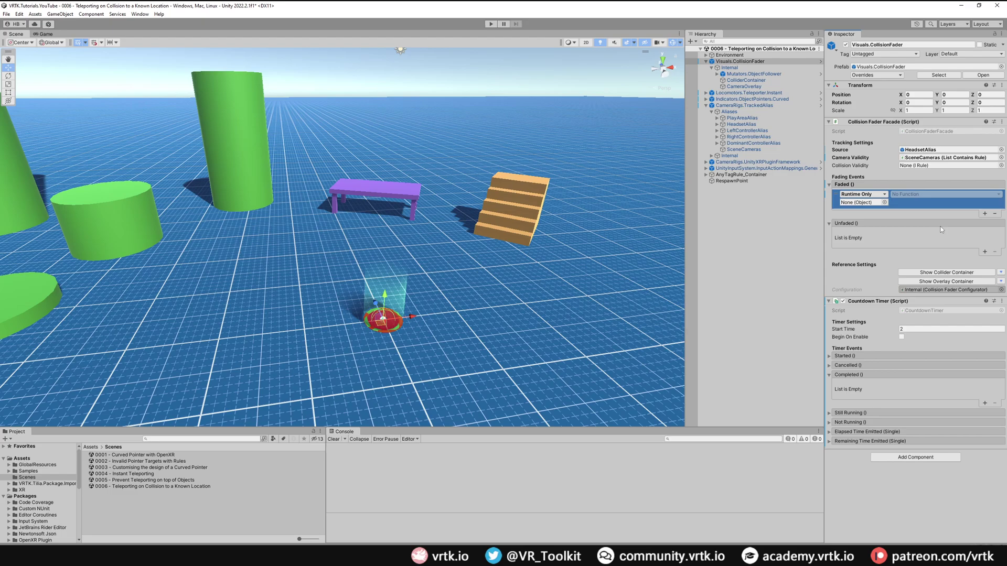
left_click_drag(871, 301, 862, 202)
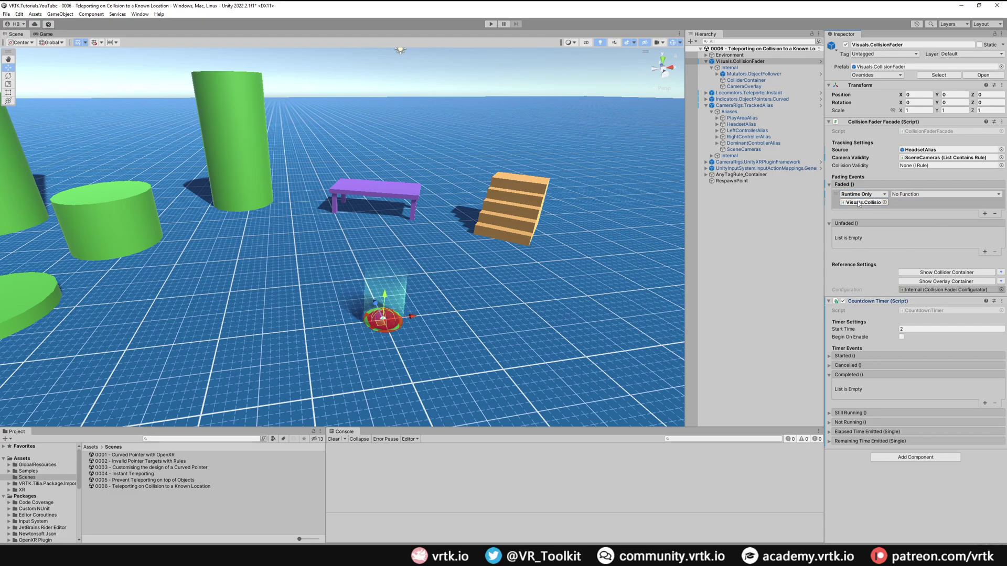
left_click(911, 195)
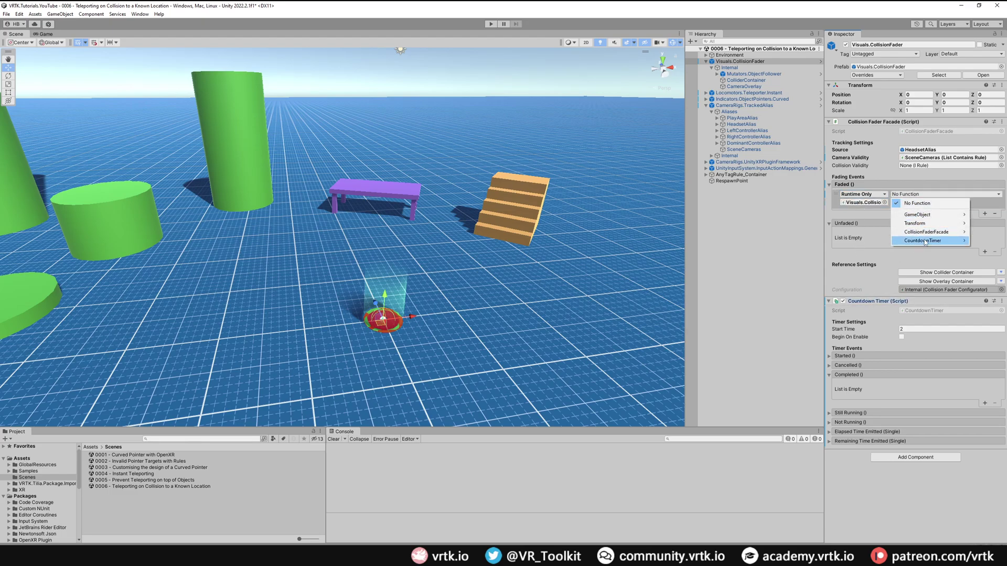
mouse_move(925, 241)
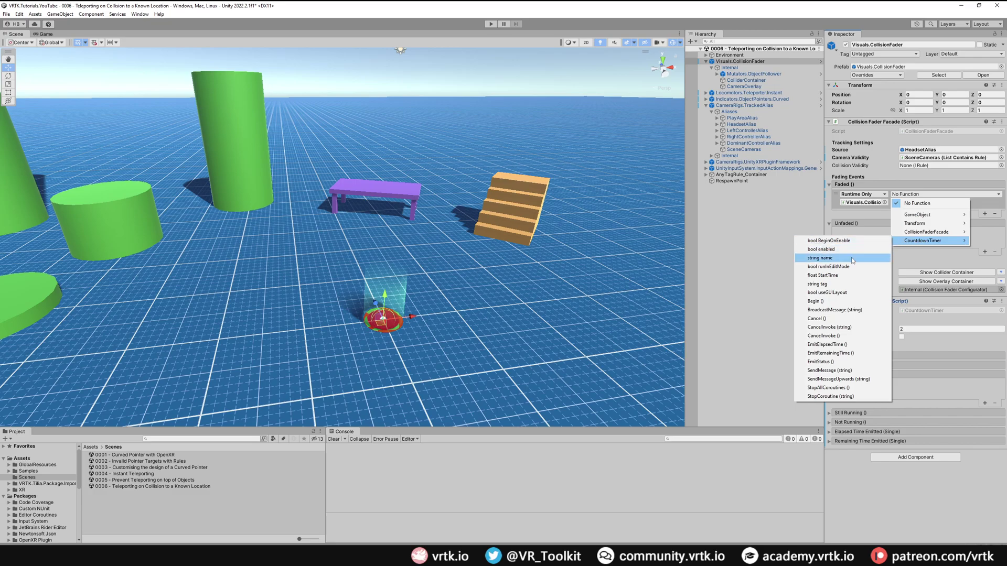
left_click(816, 301)
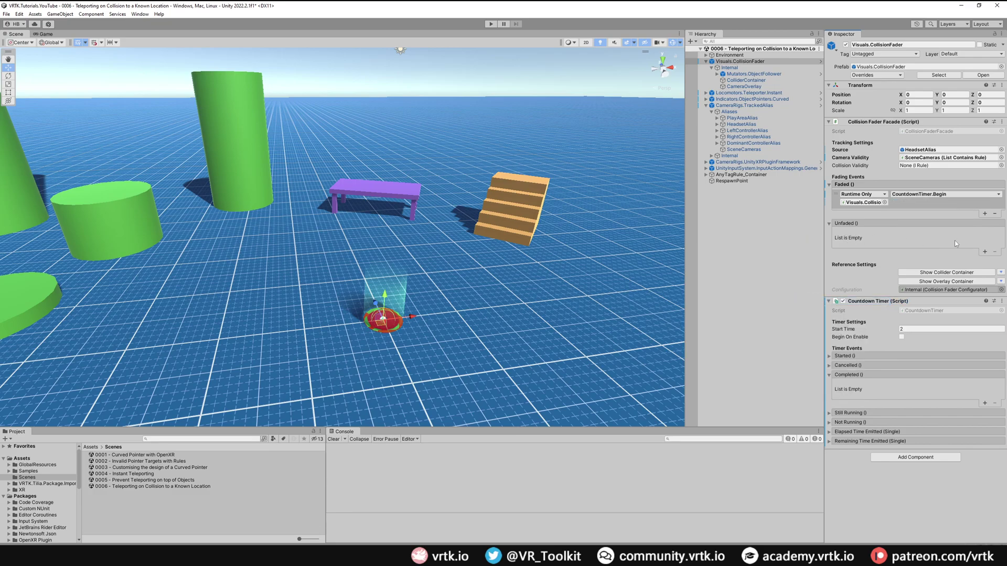
Make the fader's Unfaded event call CountdownTimer.Cancel
left_click(985, 252)
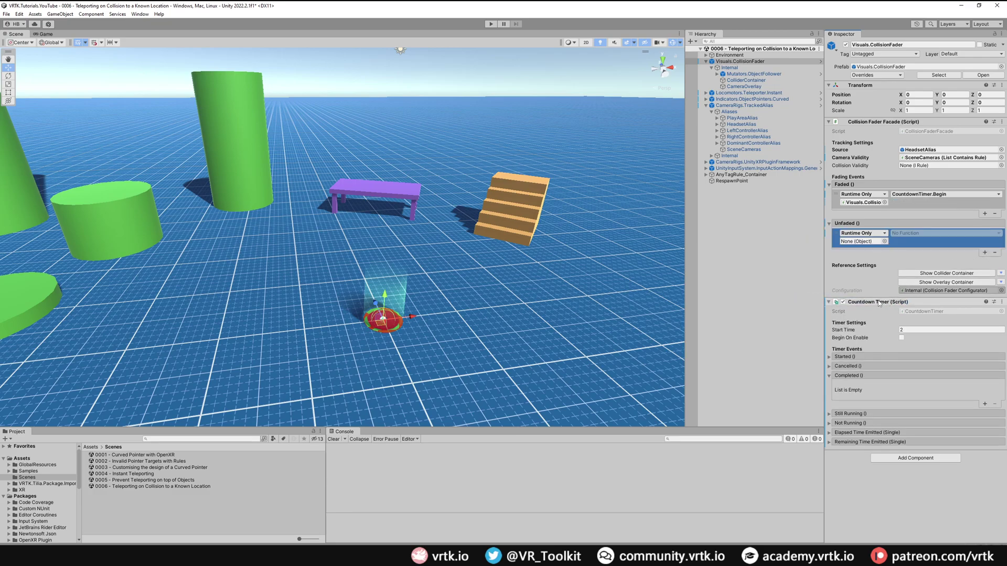
left_click_drag(882, 302, 864, 246)
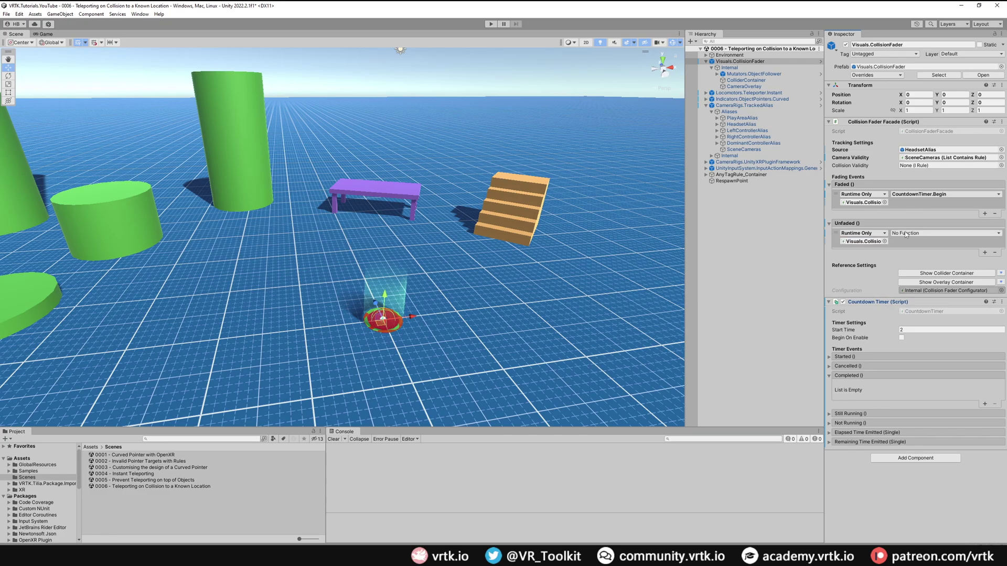
left_click(944, 233)
mouse_move(926, 280)
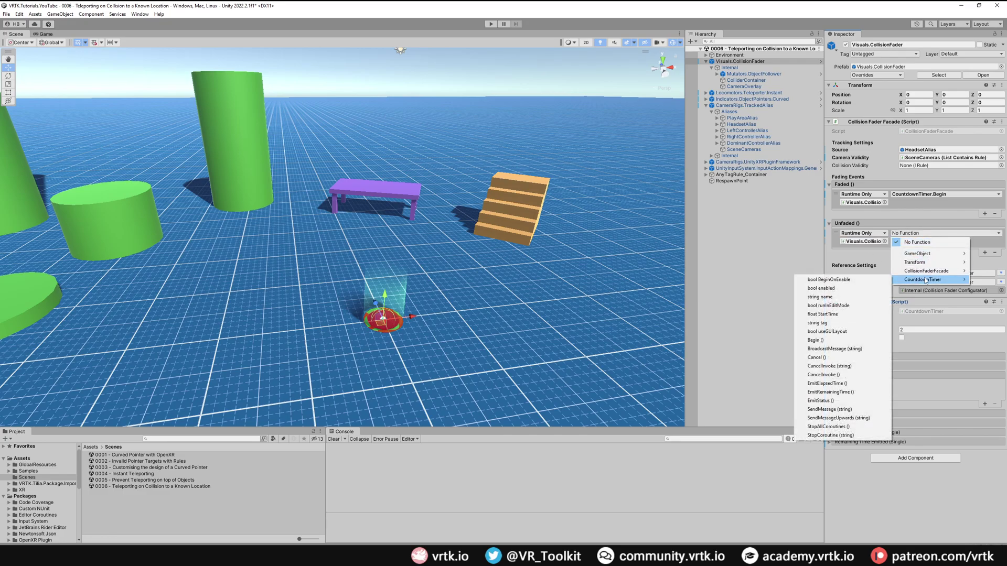
left_click(842, 355)
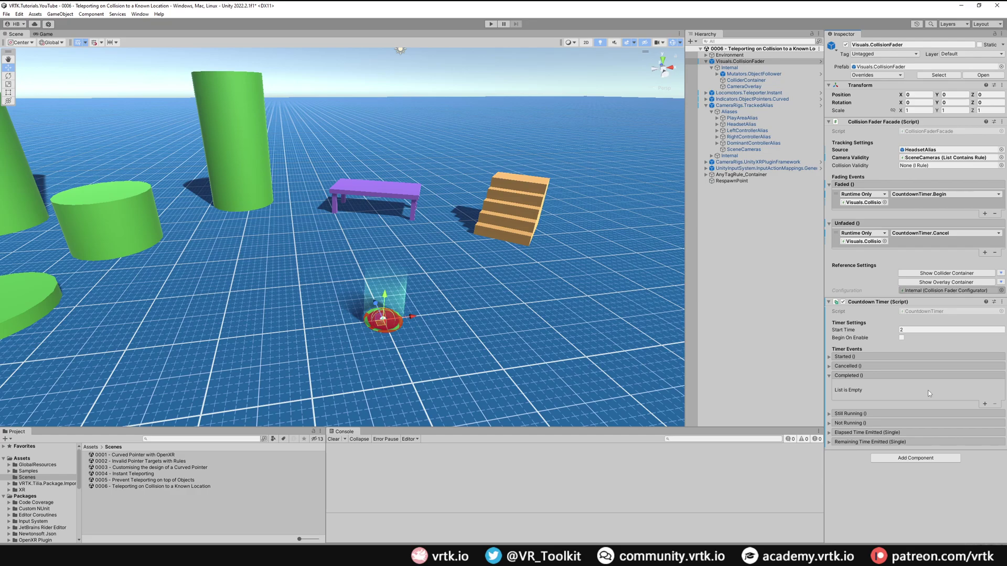
Make the timer's Completed event call Teleport on Locomotors.Teleporter.Instant targeting RespawnPoint
left_click(984, 405)
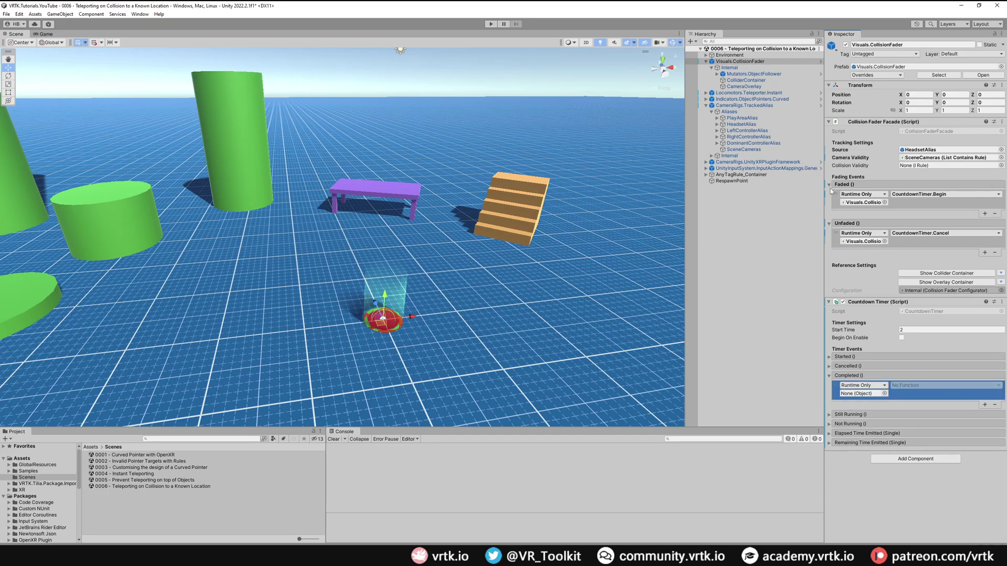
left_click_drag(758, 94, 863, 393)
left_click(907, 386)
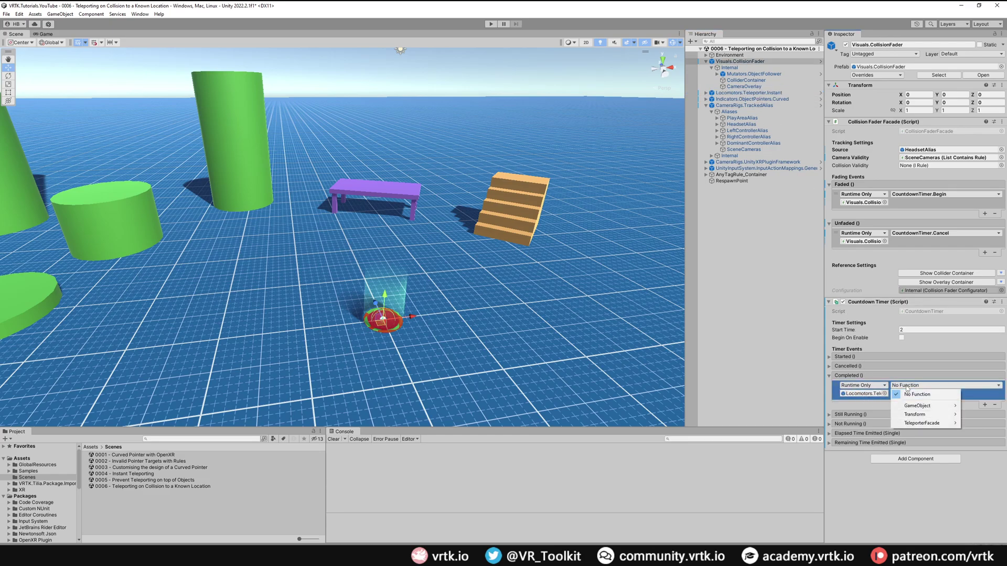
mouse_move(946, 426)
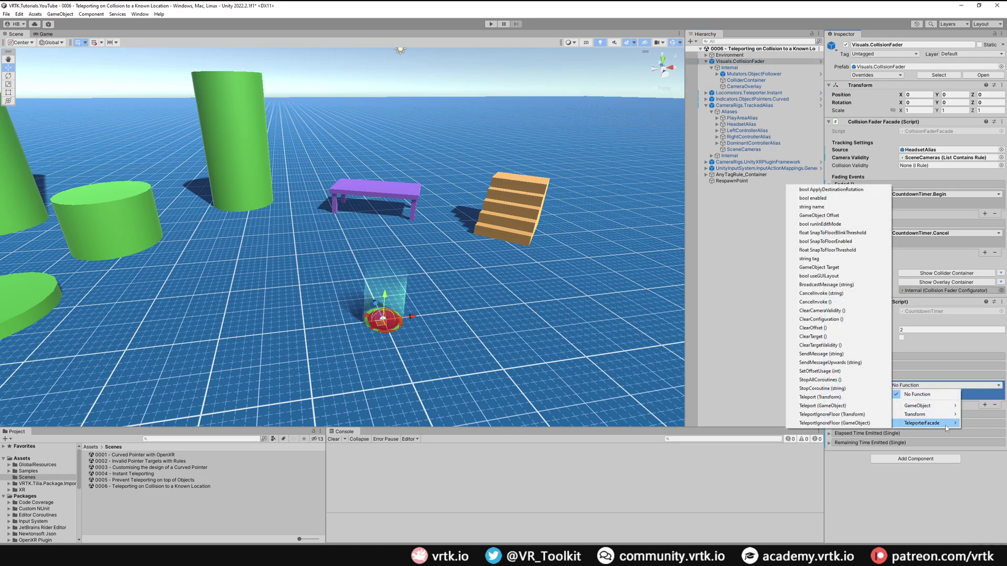
left_click(836, 398)
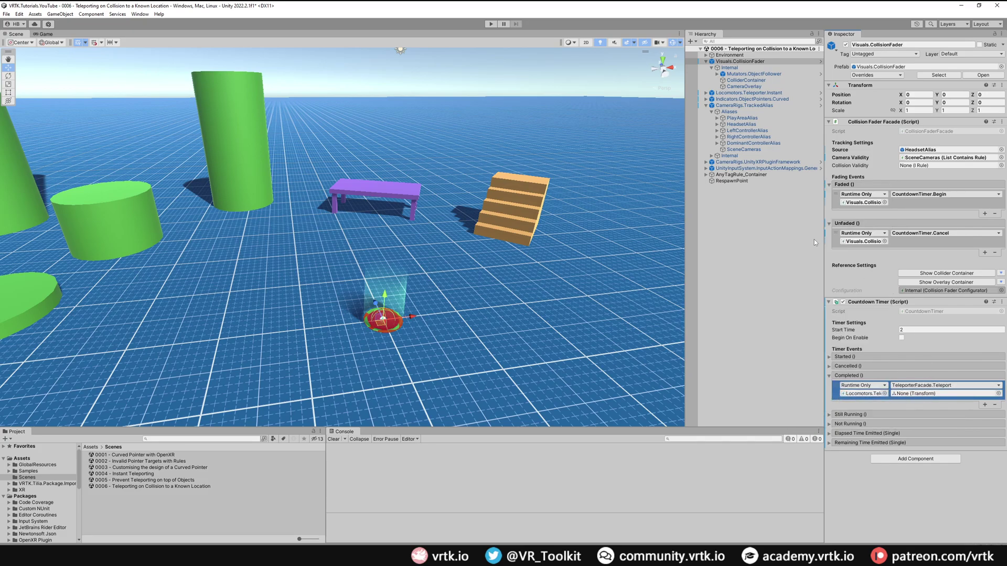
left_click_drag(732, 181, 918, 395)
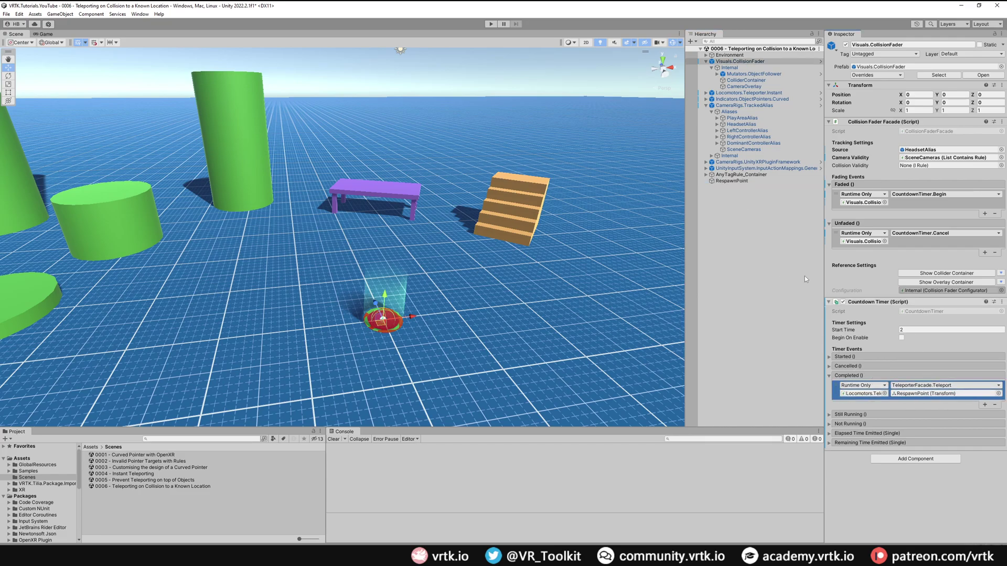